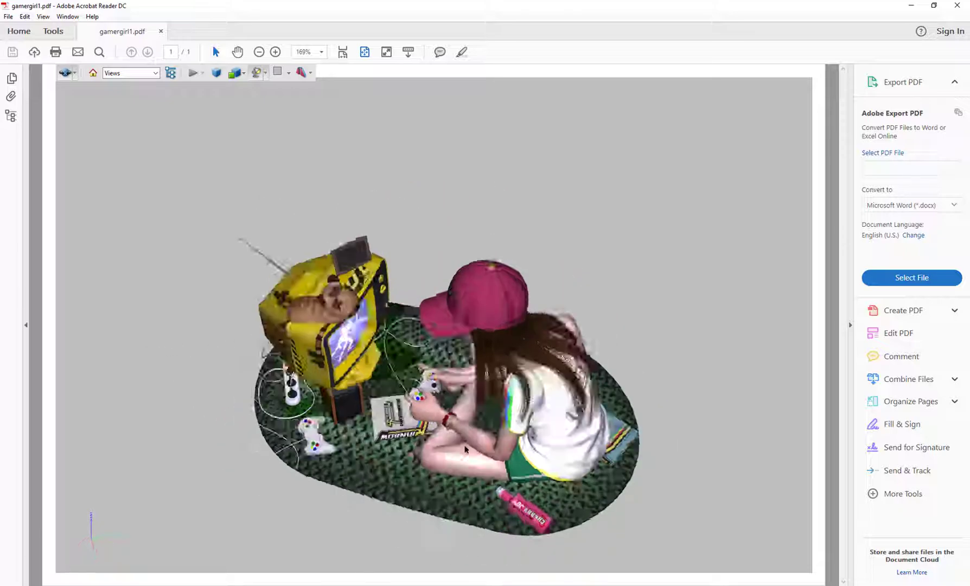
pyautogui.moveTo(603, 362); pyautogui.dragTo(260, 325)
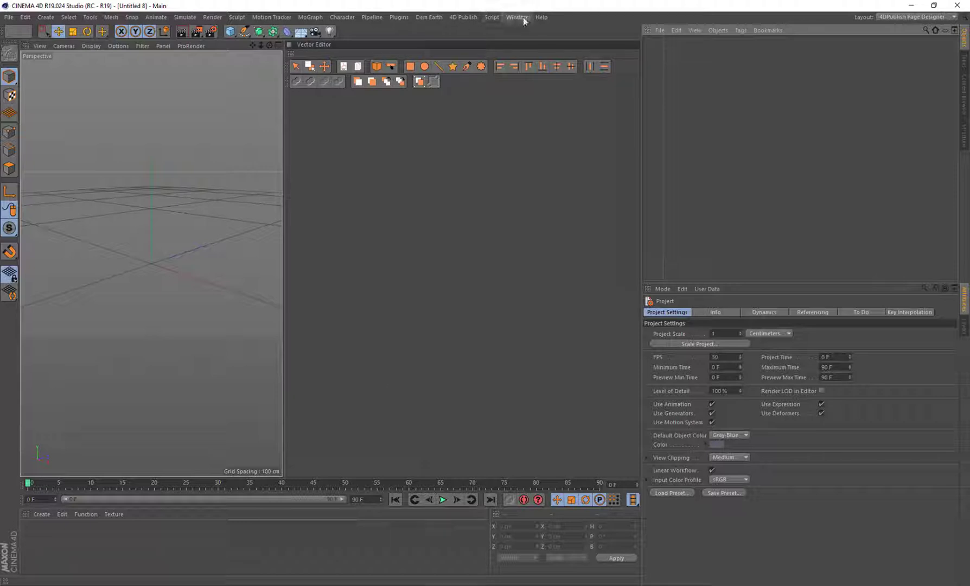
# Open the Gamer.c4d example scene from the Content Browser and switch to the Standard layout.
pyautogui.click(516, 17)
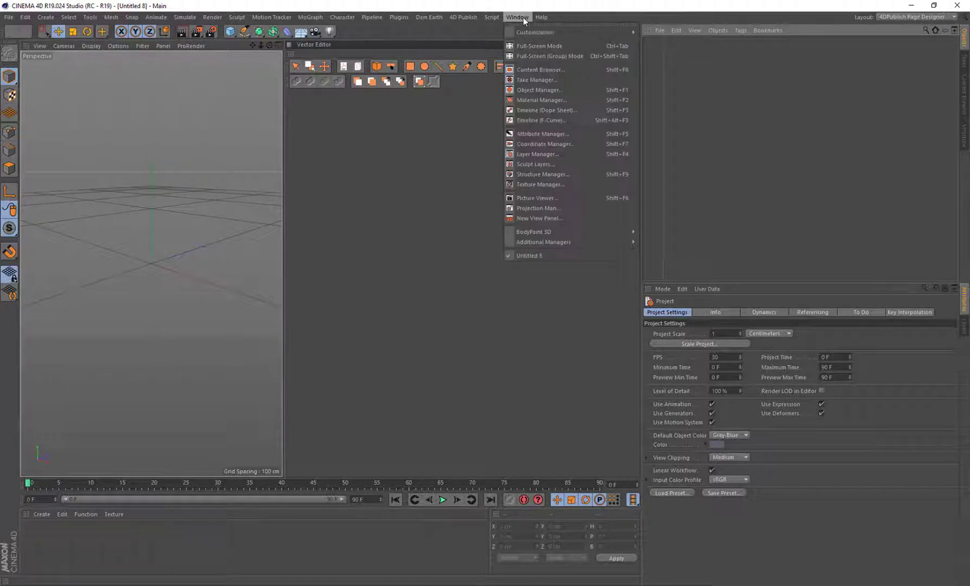
pyautogui.click(540, 71)
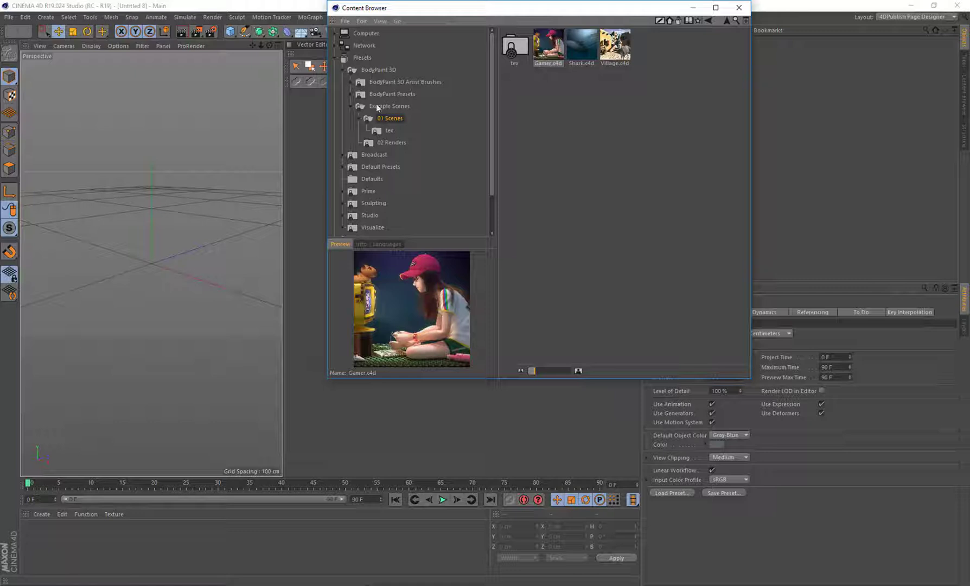
pyautogui.doubleClick(548, 52)
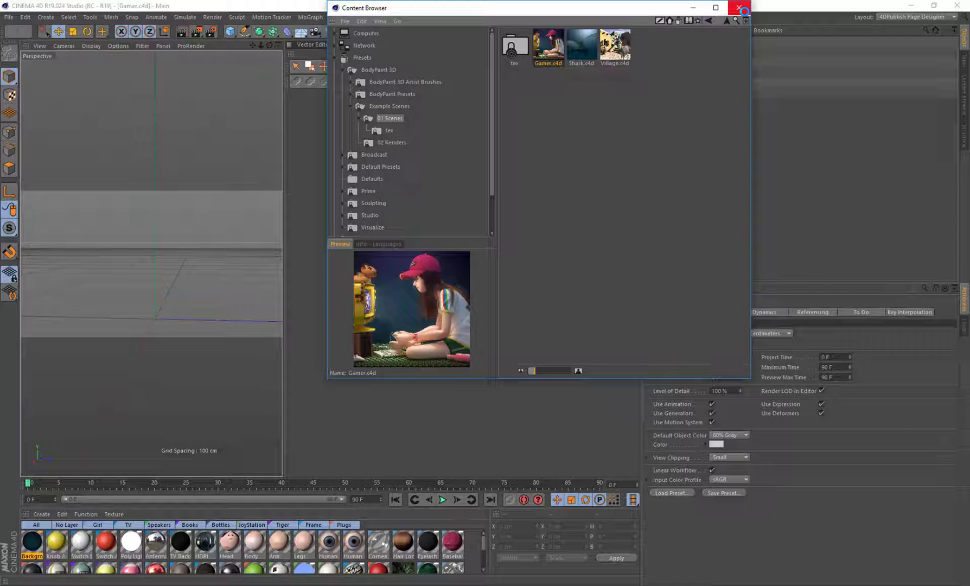
pyautogui.click(740, 9)
pyautogui.click(938, 18)
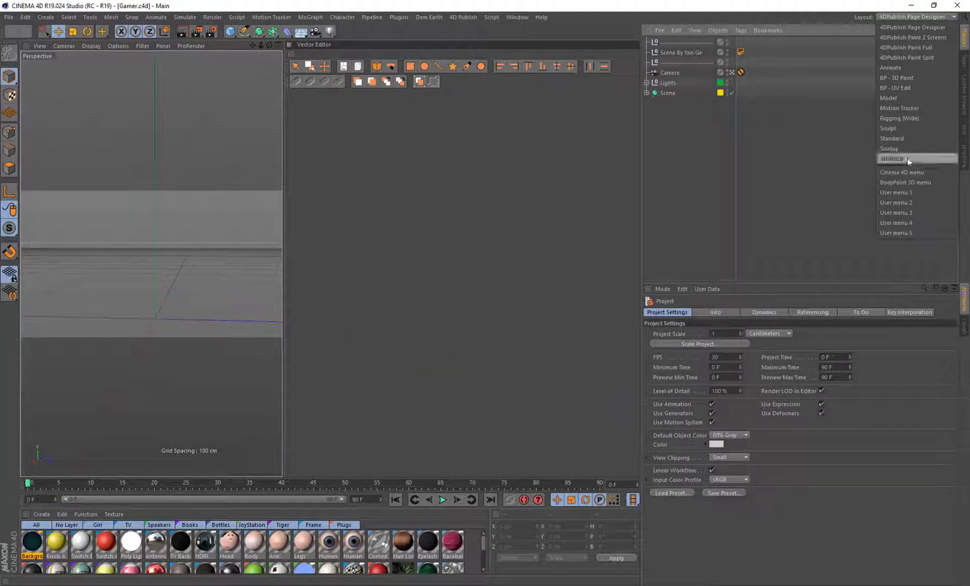
pyautogui.click(900, 138)
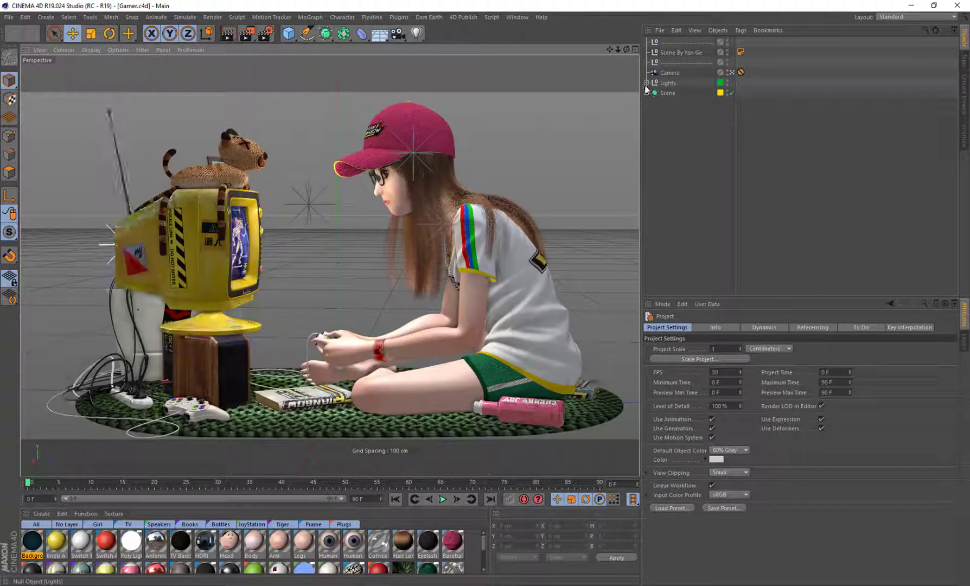
# Move Group and No SDS out of the Scene subdivision surface and delete that subdivision surface.
pyautogui.click(646, 94)
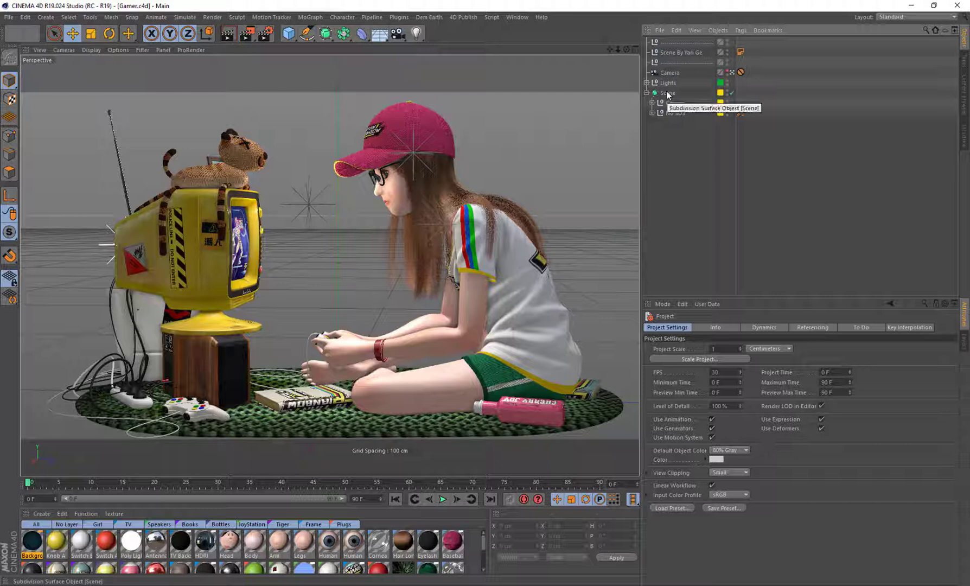
pyautogui.click(742, 113)
pyautogui.click(675, 133)
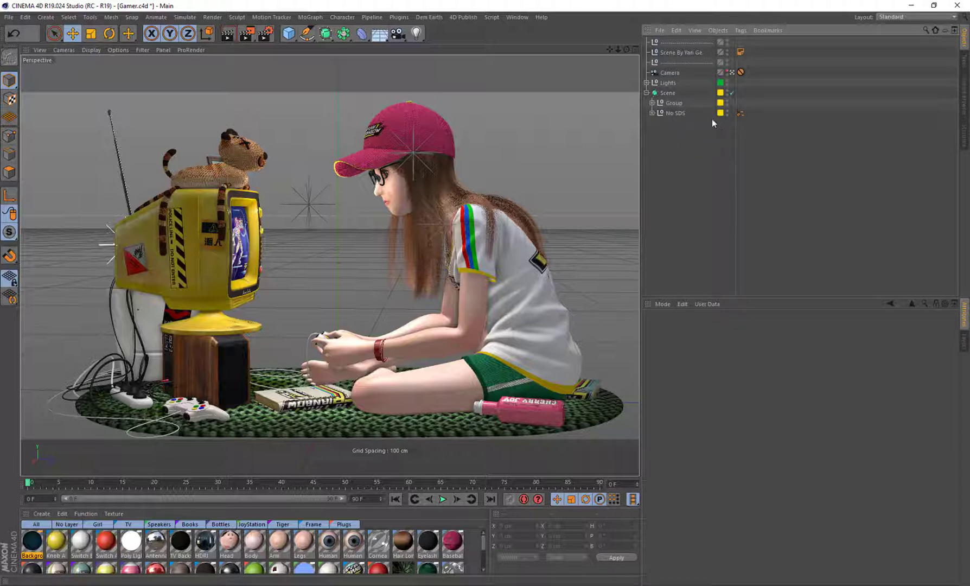
pyautogui.click(676, 106)
pyautogui.moveTo(674, 112); pyautogui.dragTo(667, 139)
pyautogui.click(668, 95)
pyautogui.press('Delete')
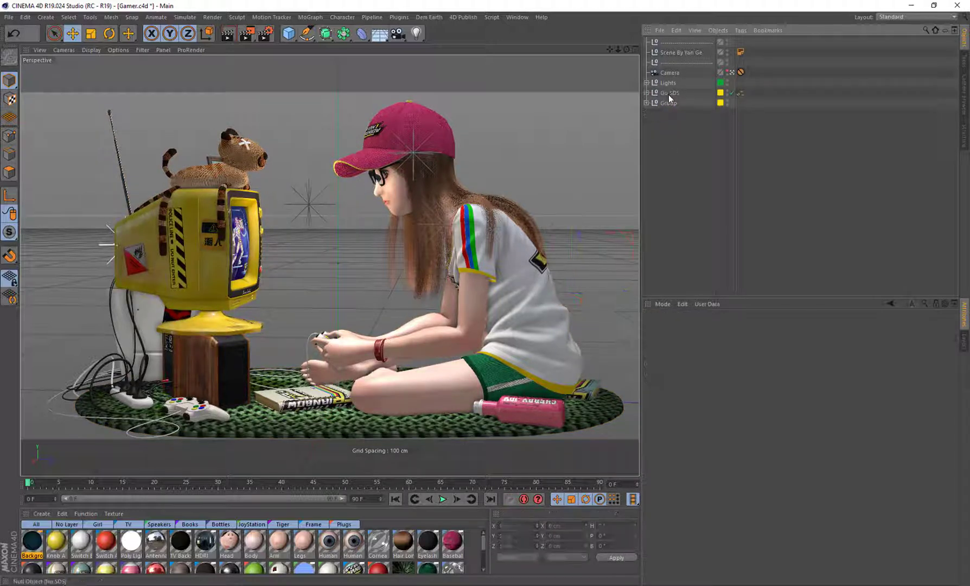
# Delete the Stop tags from No SDS, Eyelash 01, Eyelash 02, Hair Long and Hair Short, unfolding the whole object hierarchy to reach them.
pyautogui.click(741, 93)
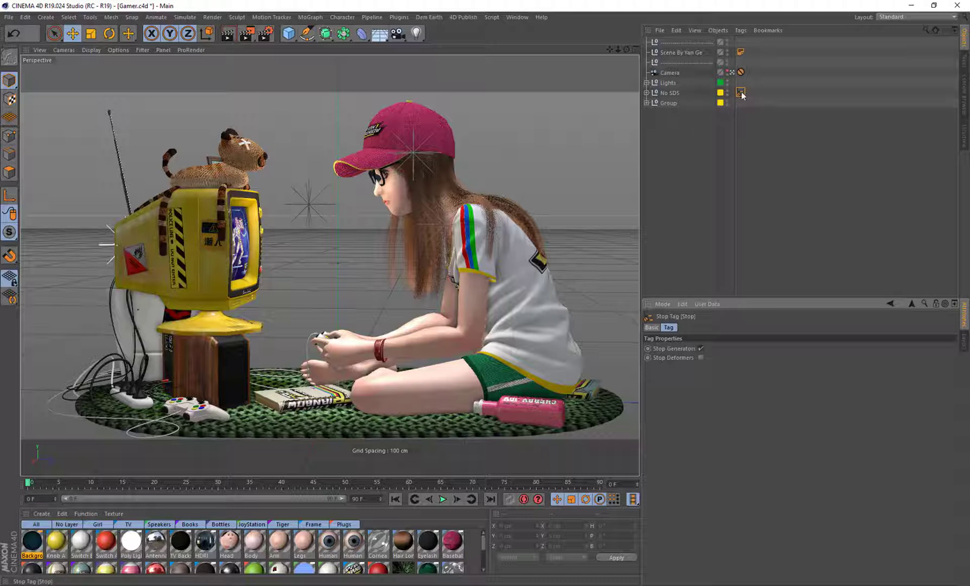
pyautogui.press('Delete')
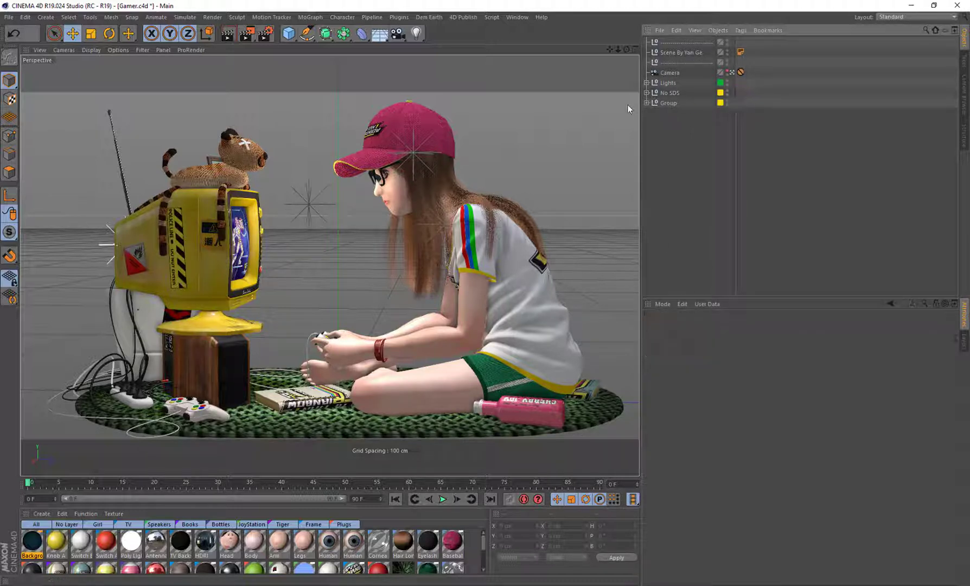
pyautogui.click(715, 30)
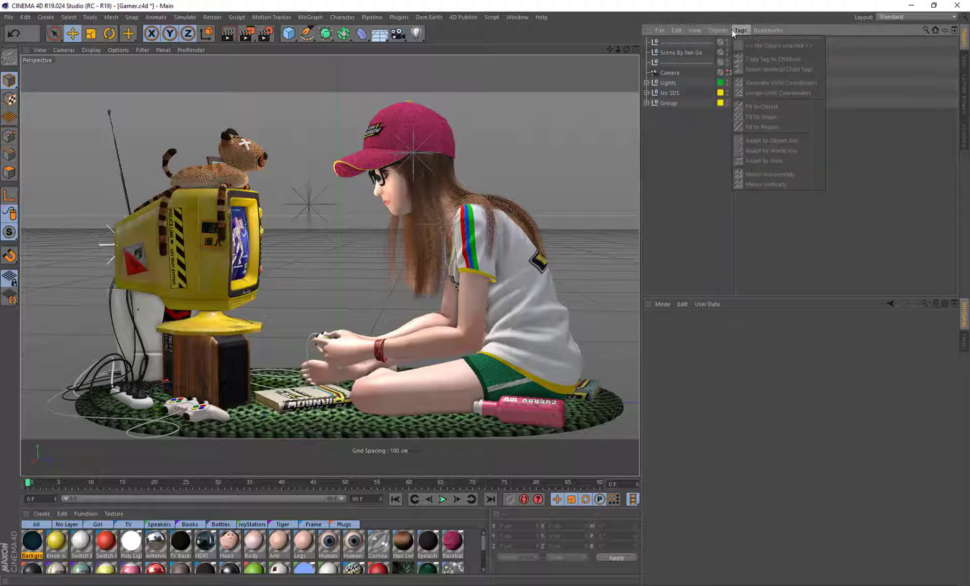
pyautogui.moveTo(692, 32)
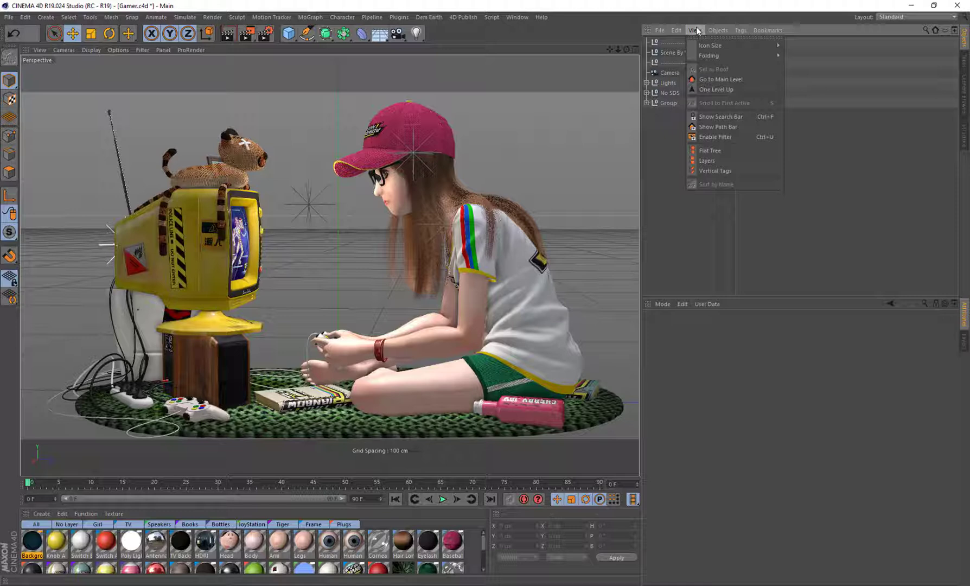
pyautogui.moveTo(708, 55)
pyautogui.click(809, 71)
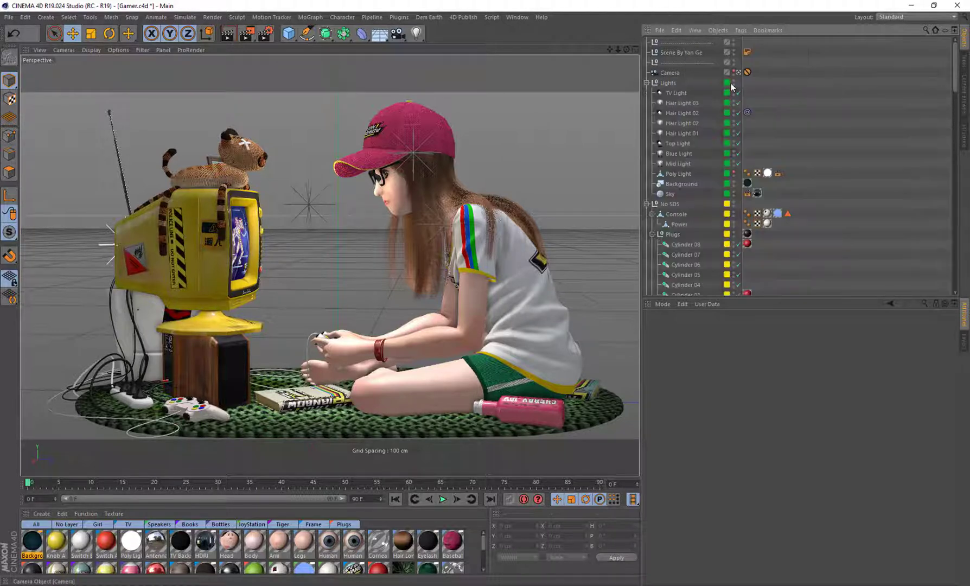
pyautogui.scroll(-10, 775, 151)
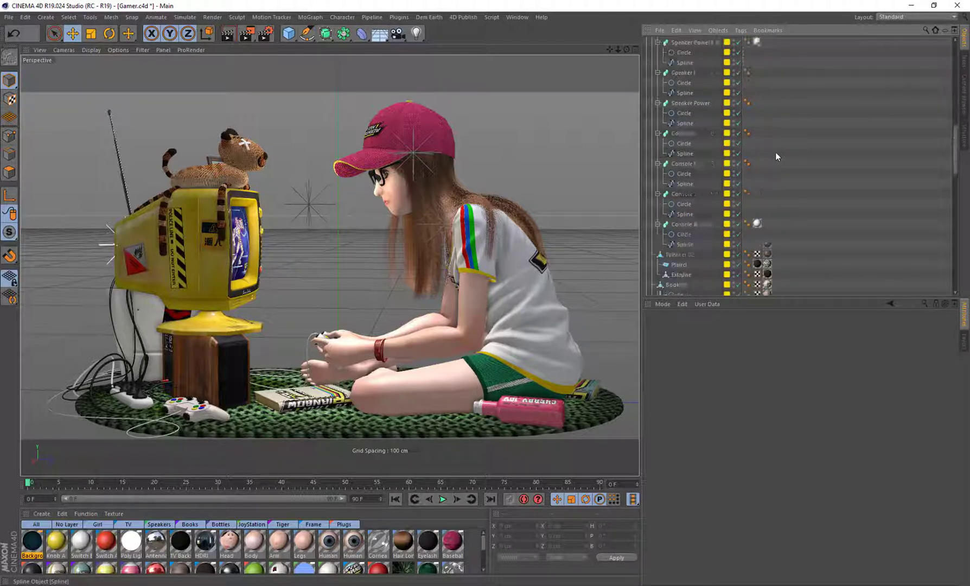
pyautogui.scroll(-8, 776, 153)
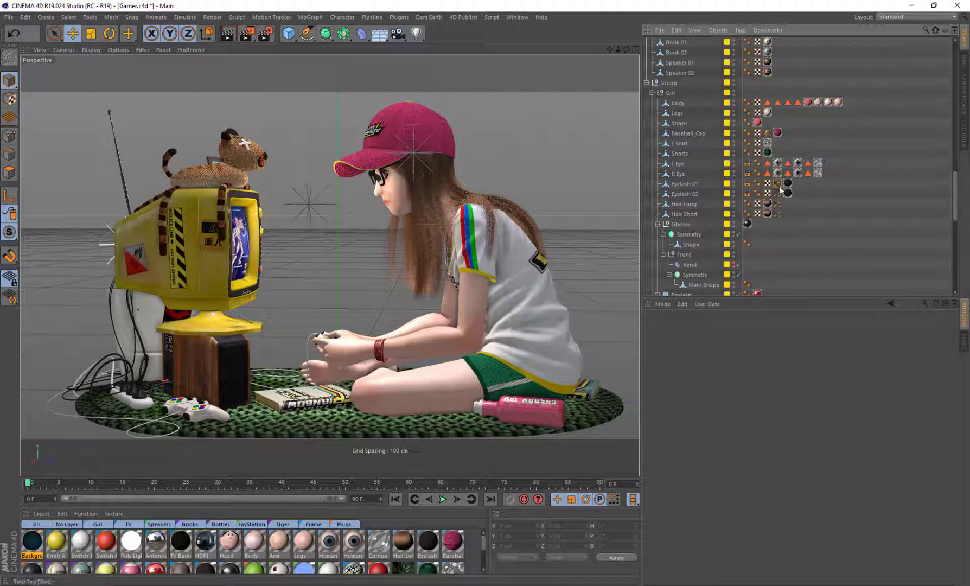
pyautogui.press('Delete')
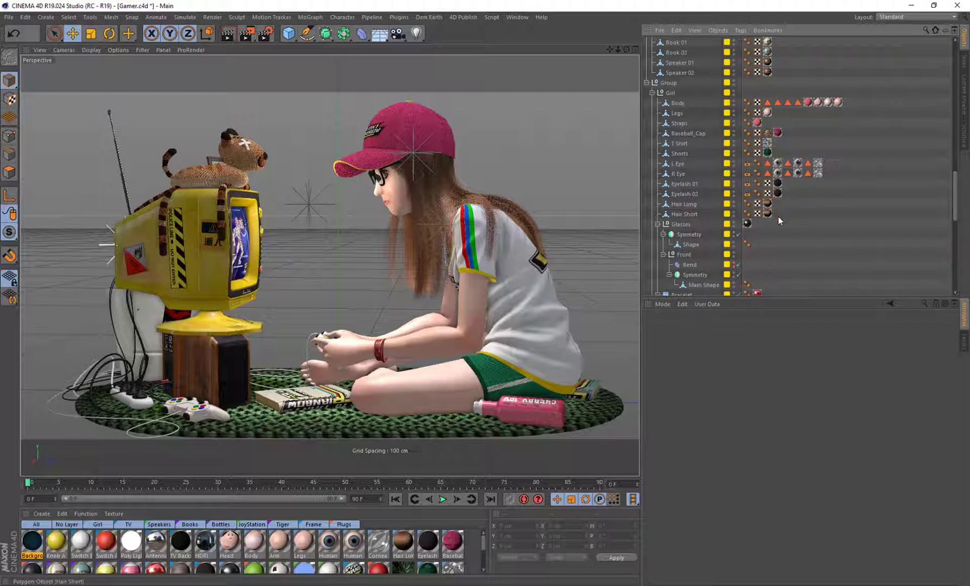
# Delete the Stop tags from the TV's Antenna, Switch A, Switch B, Knob A and Knob B.
pyautogui.scroll(-10, 778, 216)
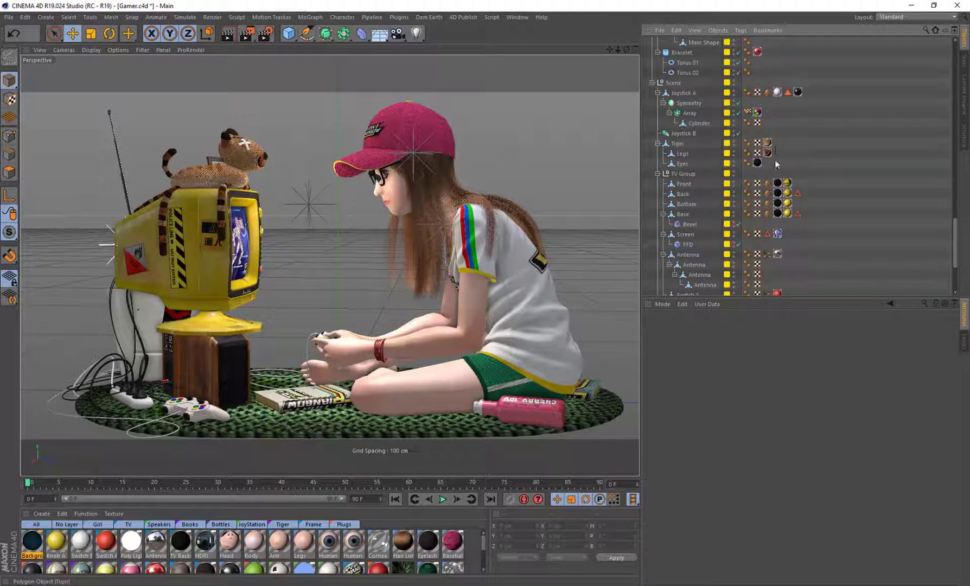
pyautogui.scroll(-3, 776, 173)
pyautogui.click(769, 193)
pyautogui.press('Delete')
pyautogui.click(766, 233)
pyautogui.press('Delete')
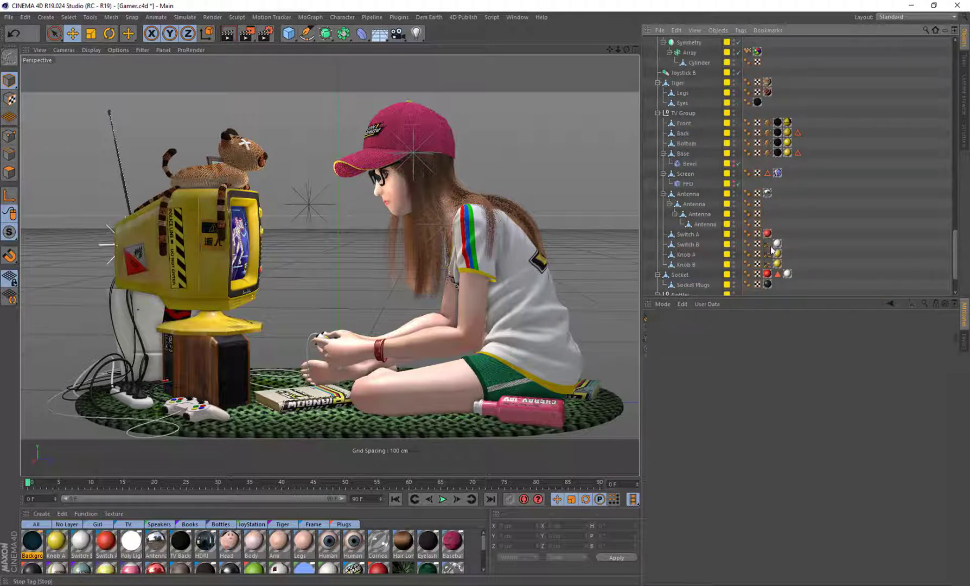
pyautogui.click(768, 245)
pyautogui.press('Delete')
pyautogui.click(767, 256)
pyautogui.press('Delete')
pyautogui.click(767, 264)
pyautogui.press('Delete')
# Delete the Stop tag from the Cylinder under Bottle A and collapse the Lights, No SDS and Group hierarchies.
pyautogui.scroll(-3, 807, 240)
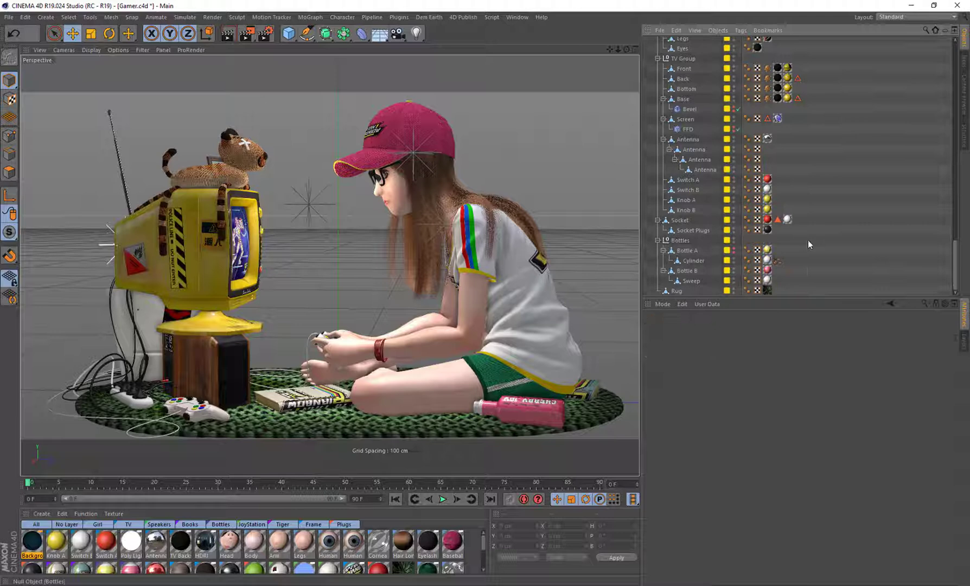
pyautogui.click(777, 260)
pyautogui.press('Delete')
pyautogui.scroll(15, 777, 259)
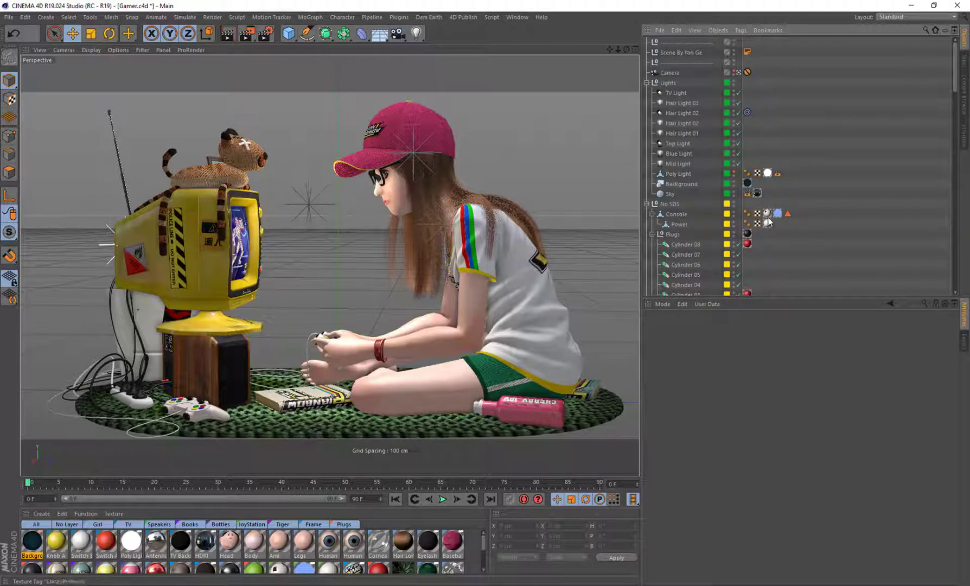
pyautogui.click(646, 83)
pyautogui.click(646, 92)
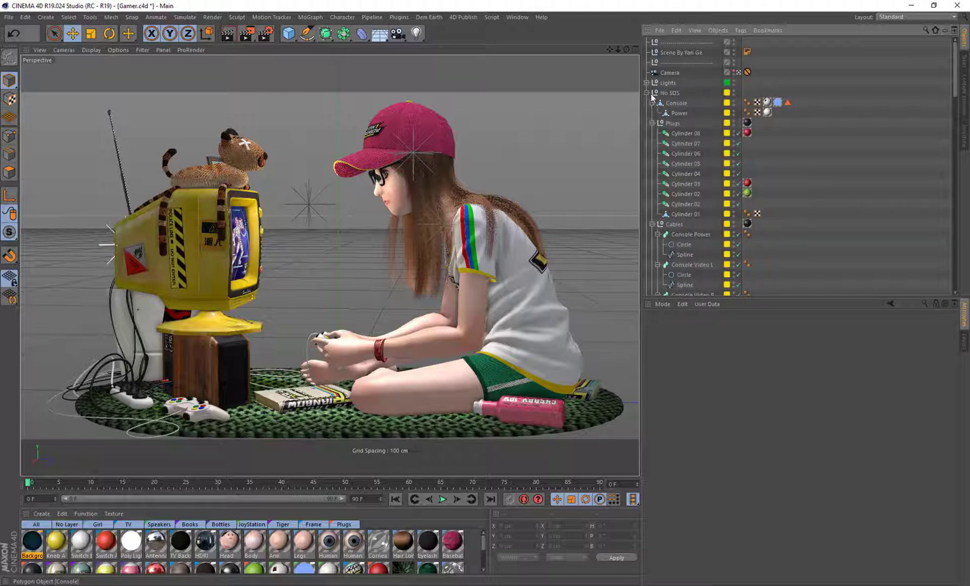
pyautogui.click(645, 103)
pyautogui.click(645, 103)
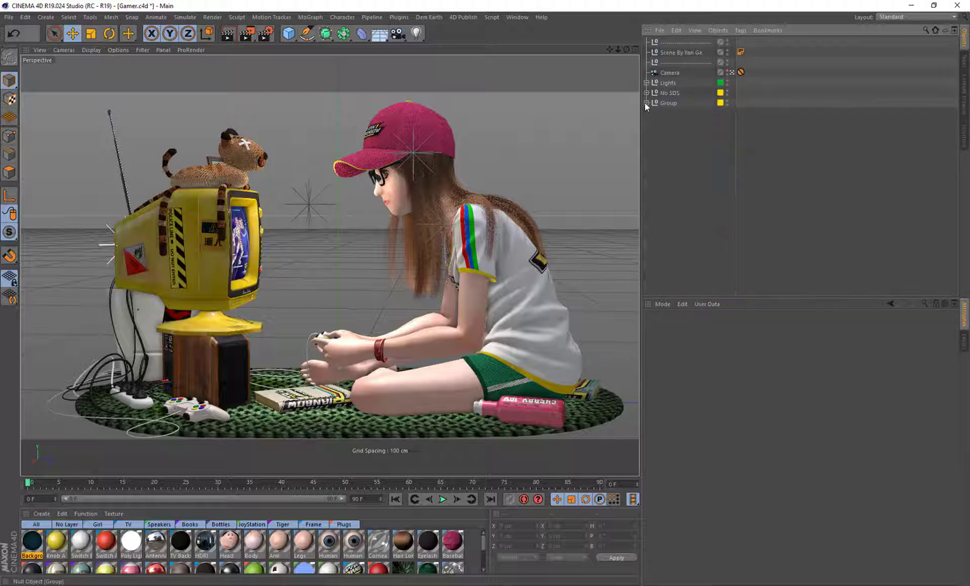
# In the 4DPublish Page Designer layout, create a PDF with one page and draw a 3D view filling nearly the whole page.
pyautogui.click(922, 17)
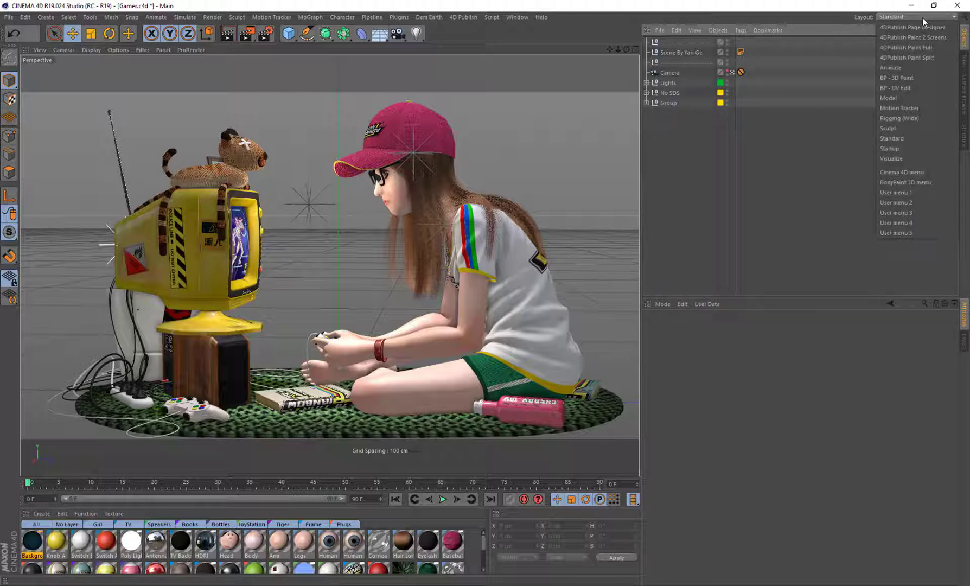
pyautogui.click(915, 26)
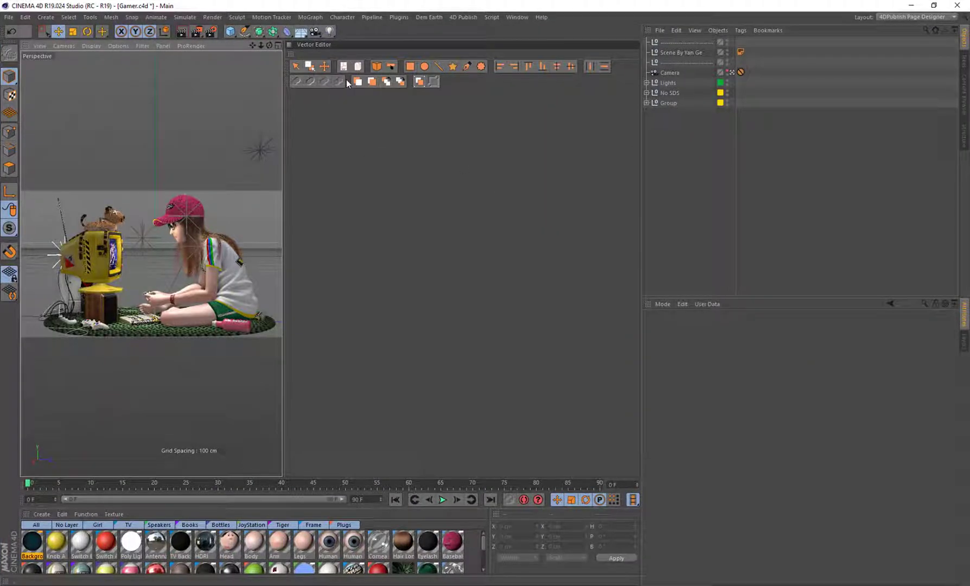
pyautogui.click(342, 67)
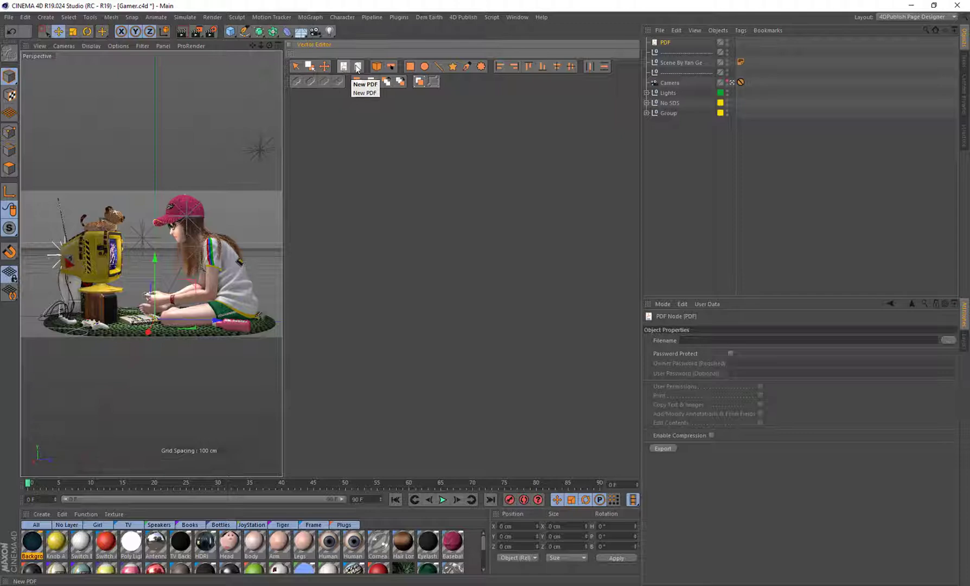
pyautogui.click(357, 66)
pyautogui.click(376, 66)
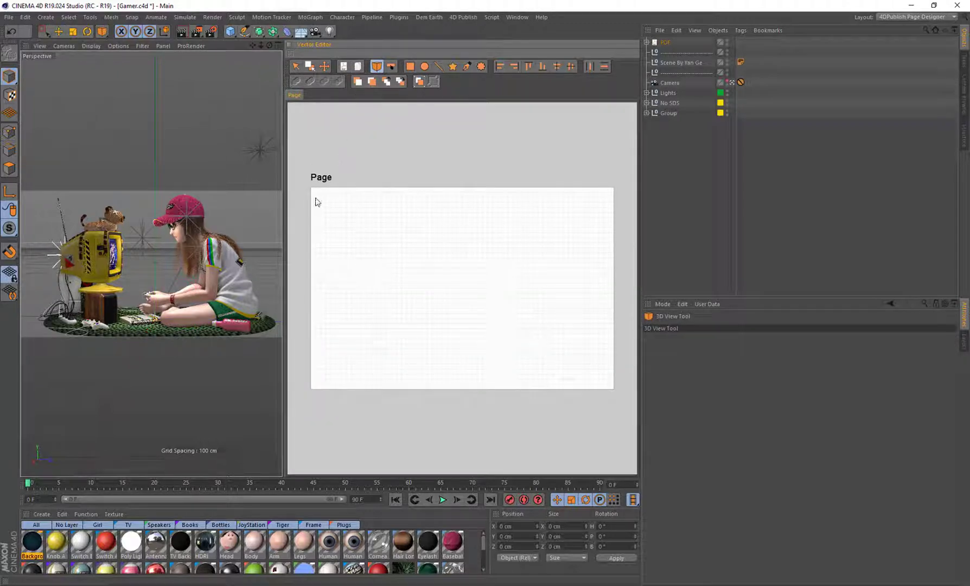
pyautogui.moveTo(316, 191); pyautogui.dragTo(608, 385)
# Set the PDF's filename to d:\temp\gamergirl1 and export it.
pyautogui.click(665, 43)
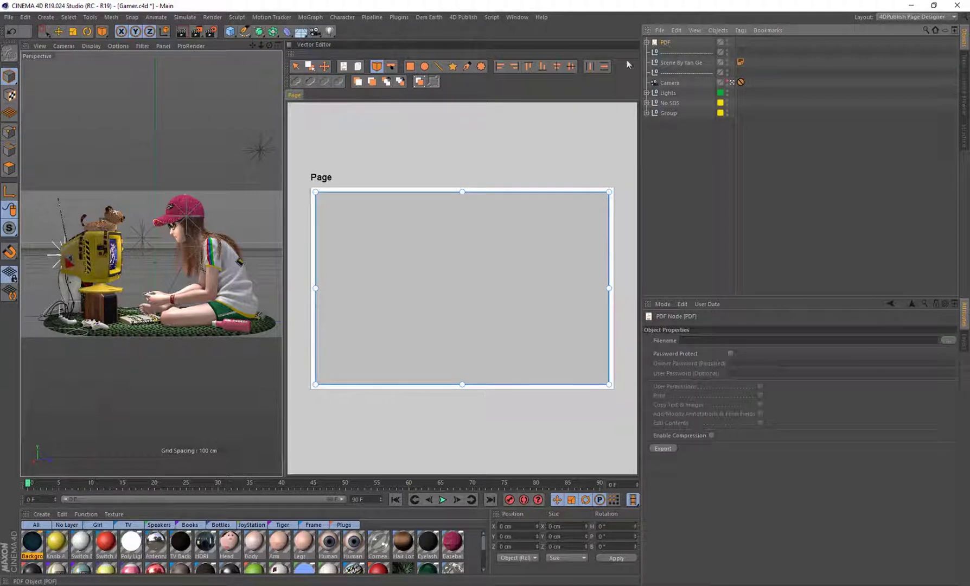
pyautogui.click(716, 338)
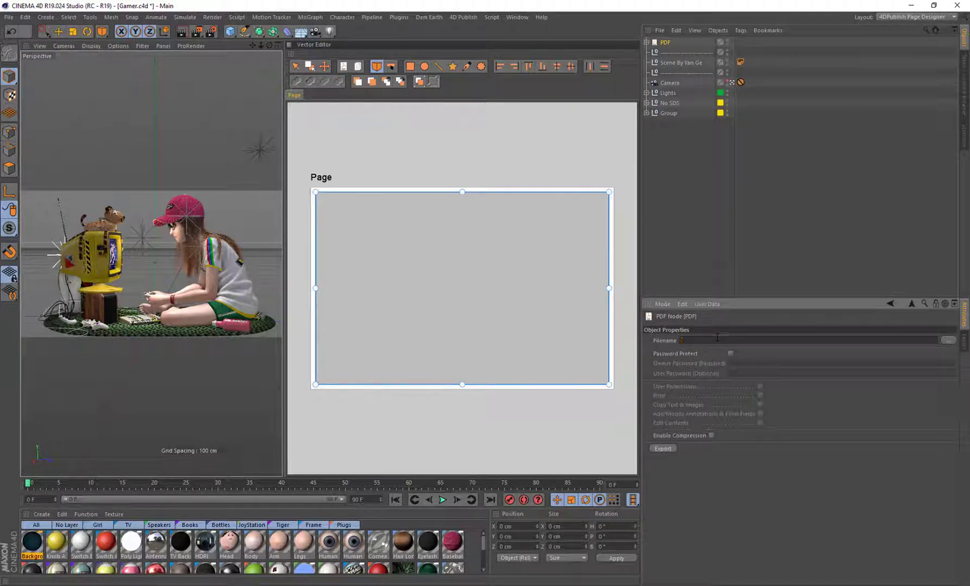
pyautogui.write('d:\\temp\\gamergirl1')
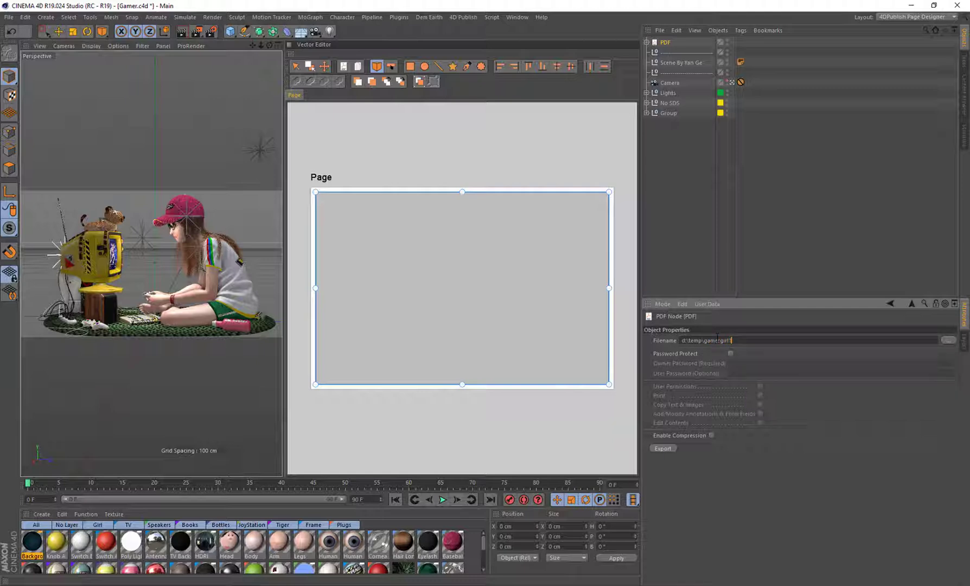
pyautogui.click(665, 448)
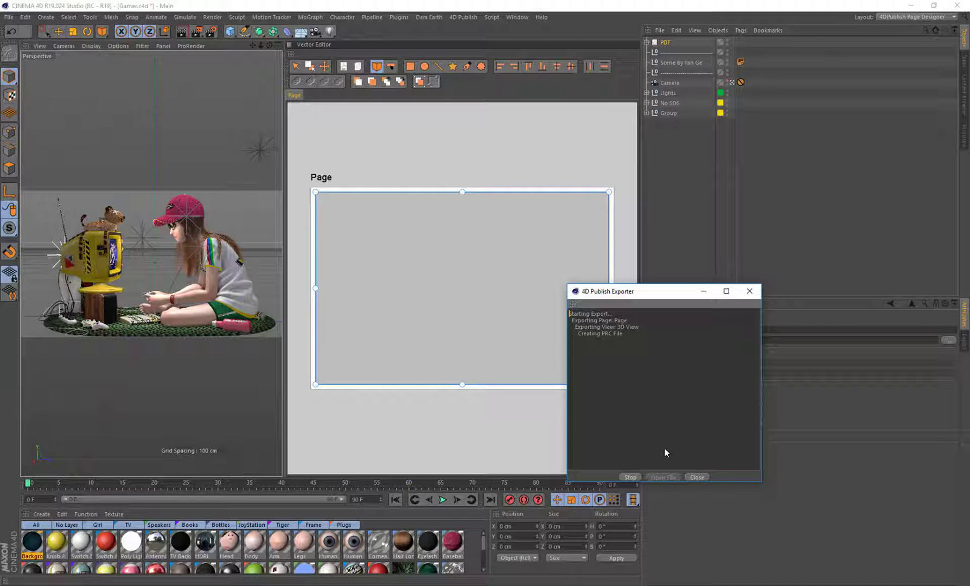
pyautogui.click(483, 544)
pyautogui.moveTo(485, 547)
pyautogui.mouseDown()
pyautogui.moveTo(488, 566)
pyautogui.moveTo(488, 543)
pyautogui.mouseUp()
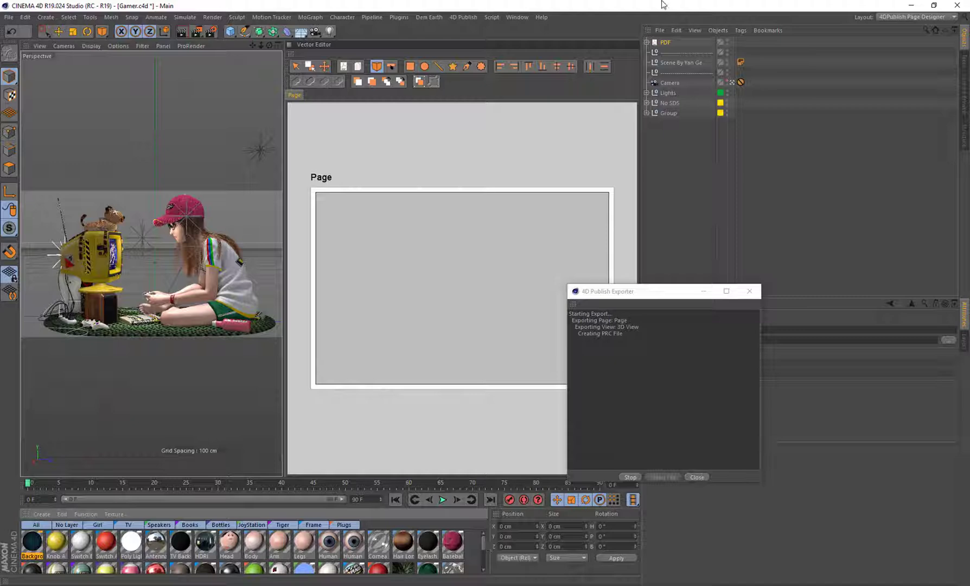
# Expand the PDF hierarchy and examine the Main Options and Texture Settings of the 3D View's PDF View Tag.
pyautogui.moveTo(666, 289); pyautogui.dragTo(444, 141)
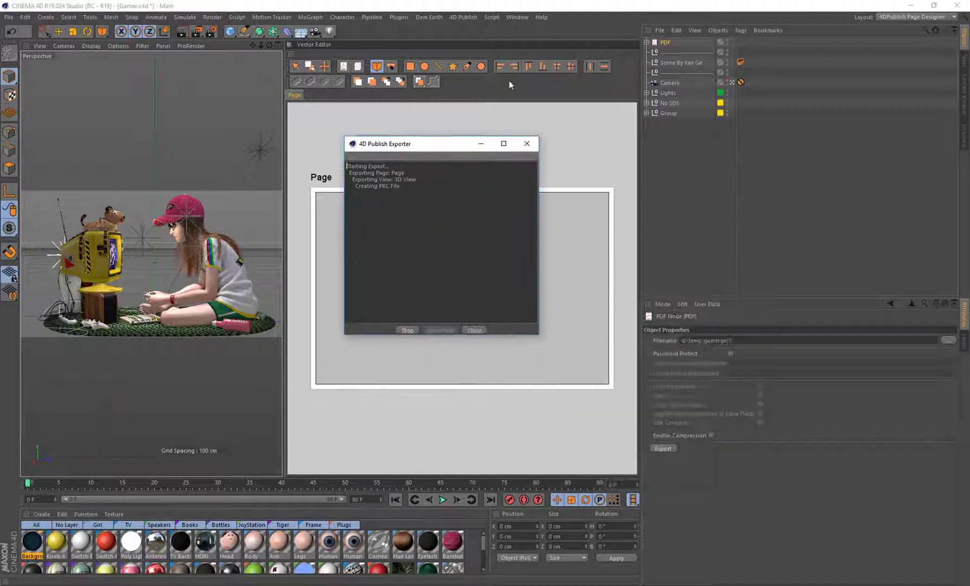
pyautogui.click(646, 42)
pyautogui.click(656, 51)
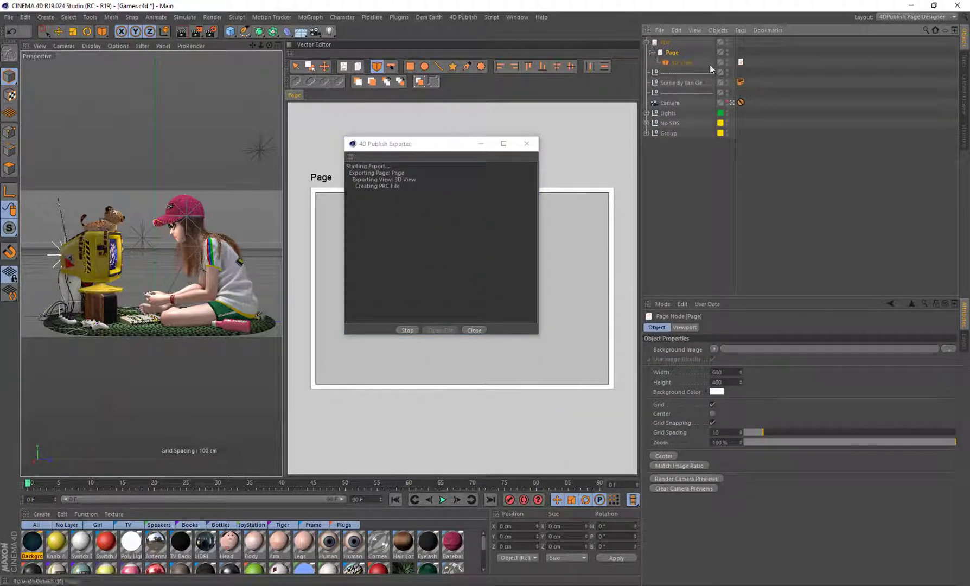
pyautogui.click(740, 62)
pyautogui.click(757, 327)
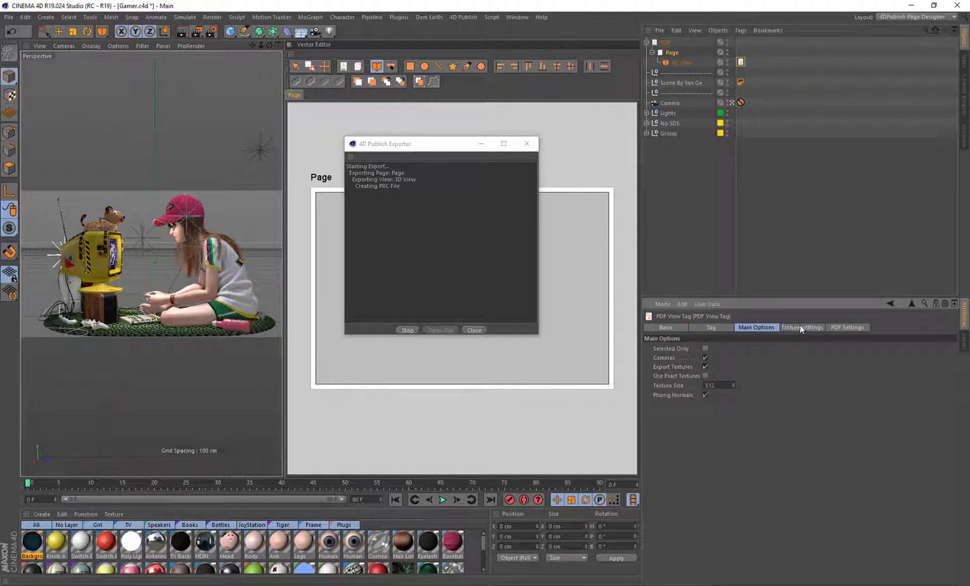
pyautogui.click(799, 327)
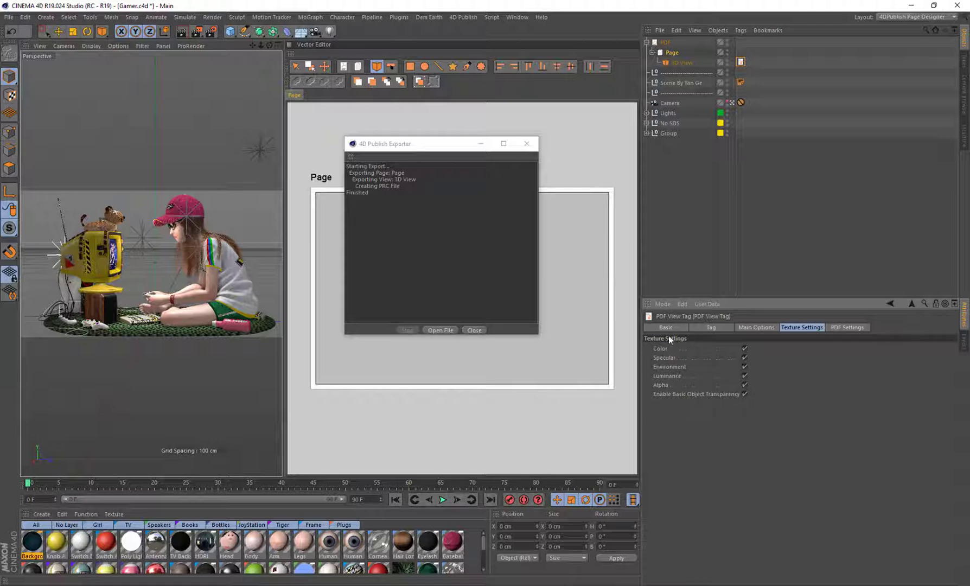
# Open the exported gamergirl1.pdf in Adobe Acrobat Reader, trust the document always and orbit the 3D scene.
pyautogui.moveTo(435, 146); pyautogui.dragTo(476, 151)
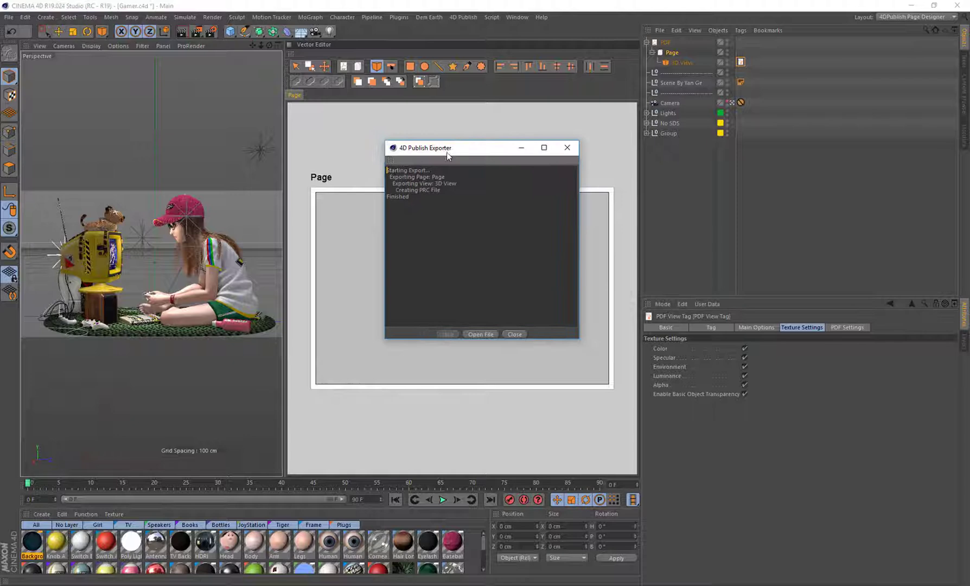
pyautogui.click(482, 334)
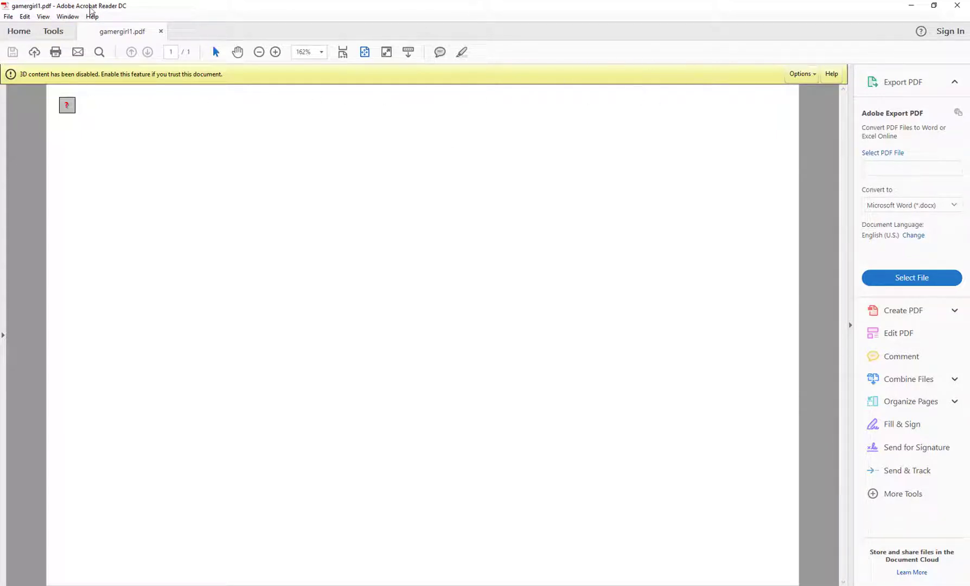
pyautogui.click(810, 76)
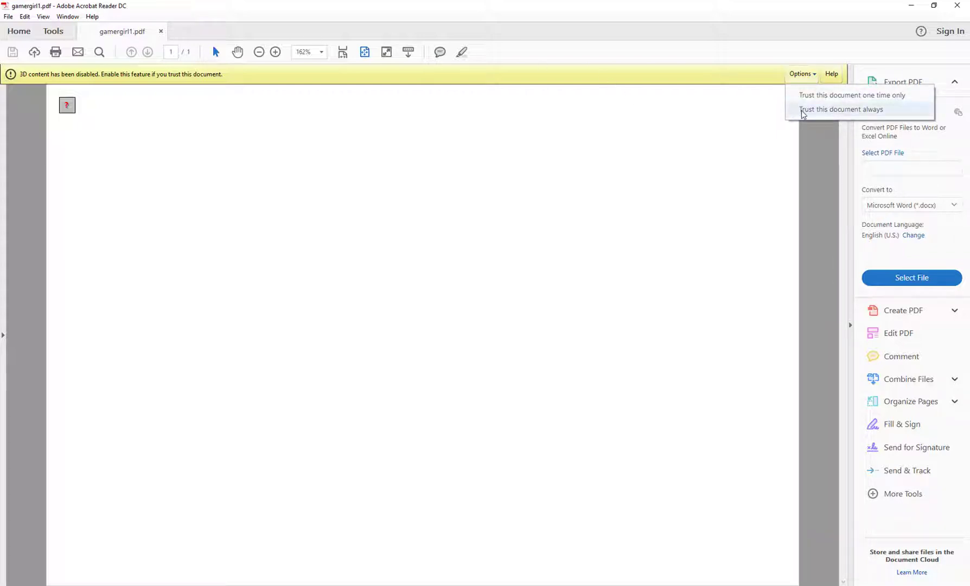
pyautogui.click(823, 111)
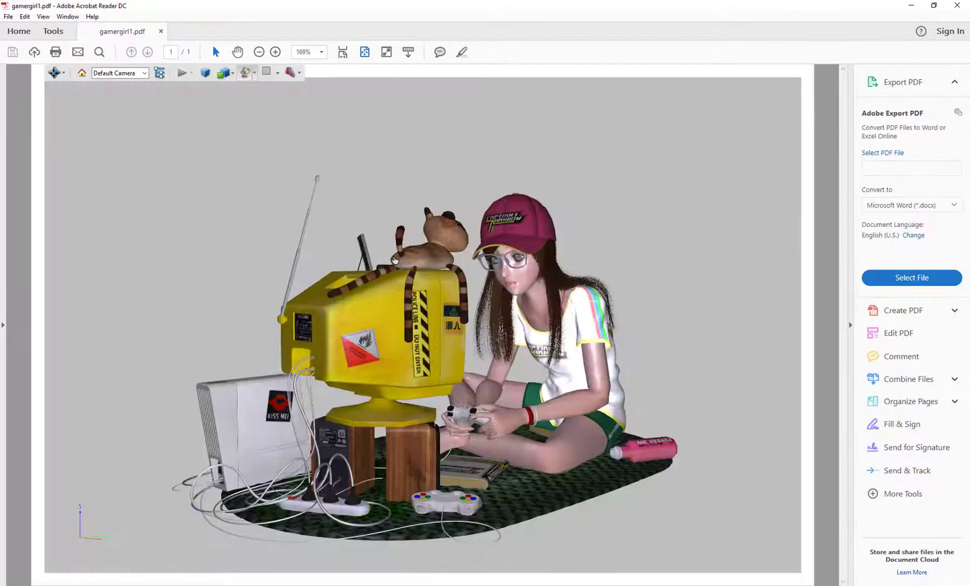
pyautogui.moveTo(488, 315); pyautogui.dragTo(512, 305)
pyautogui.moveTo(386, 375); pyautogui.dragTo(441, 330)
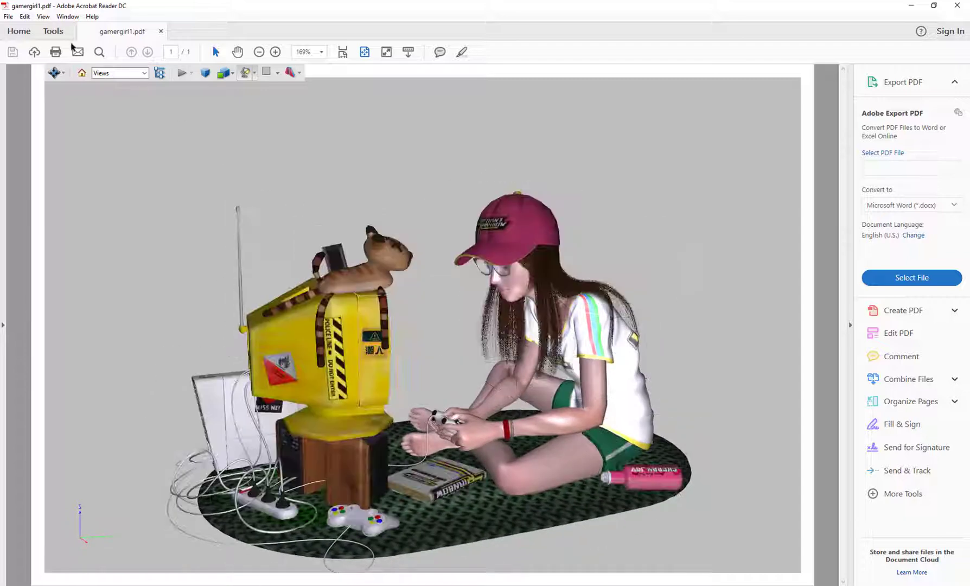
# Set the optimization scheme for low framerate to None in the 3D & Multimedia preferences.
pyautogui.click(25, 17)
pyautogui.click(70, 318)
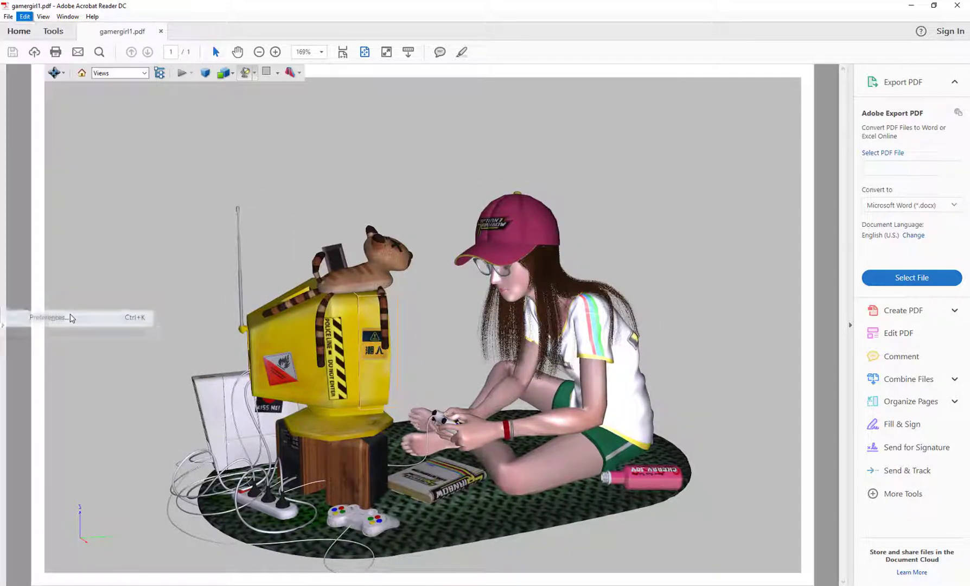
pyautogui.click(280, 208)
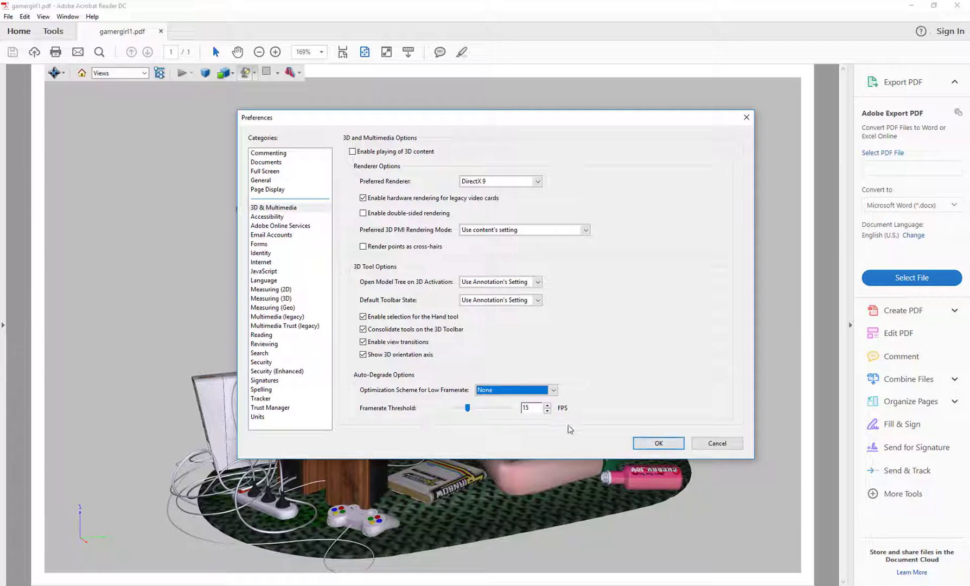
pyautogui.click(658, 442)
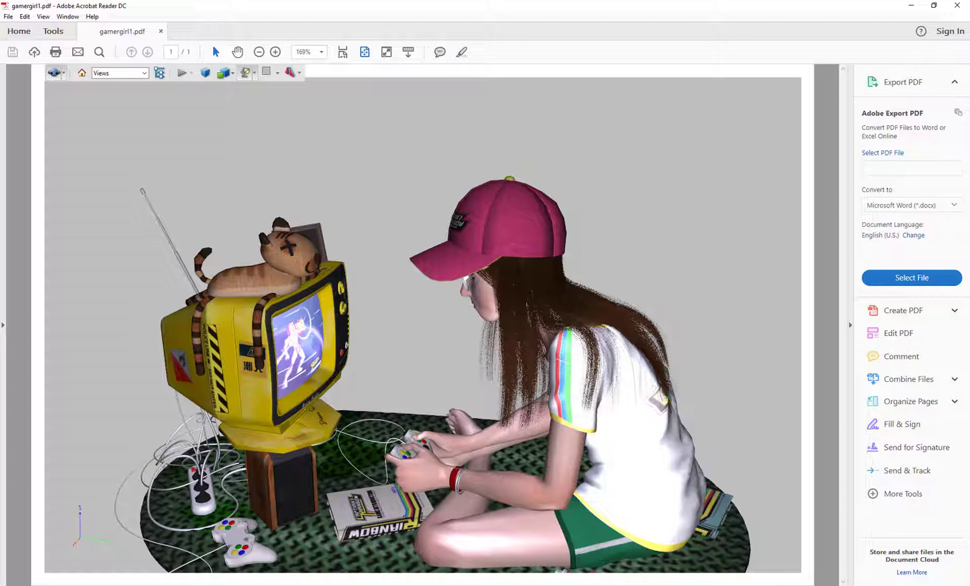
# Return to Cinema 4D, close the 4D Publish Exporter and change the layout to Standard.
pyautogui.moveTo(309, 584)
pyautogui.click(288, 563)
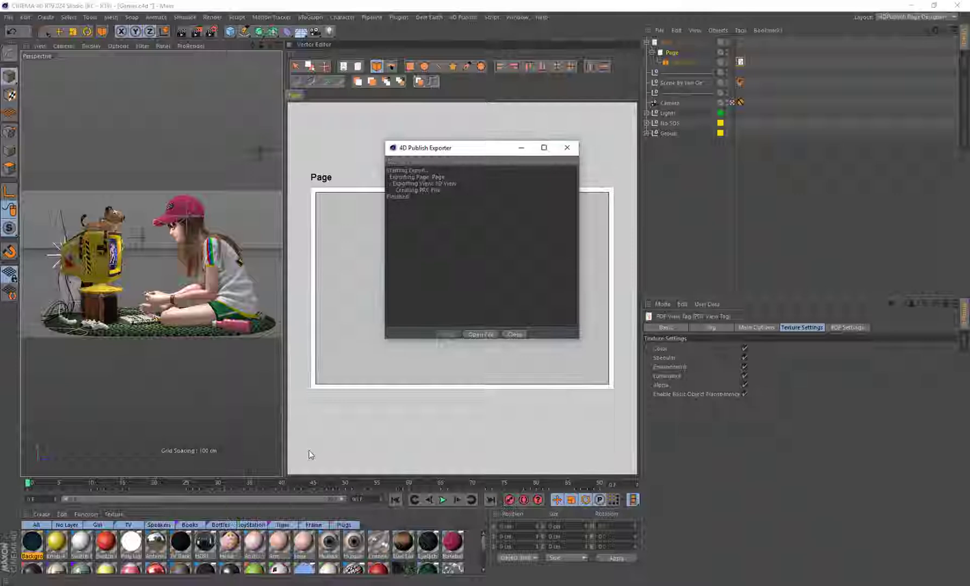
pyautogui.click(514, 334)
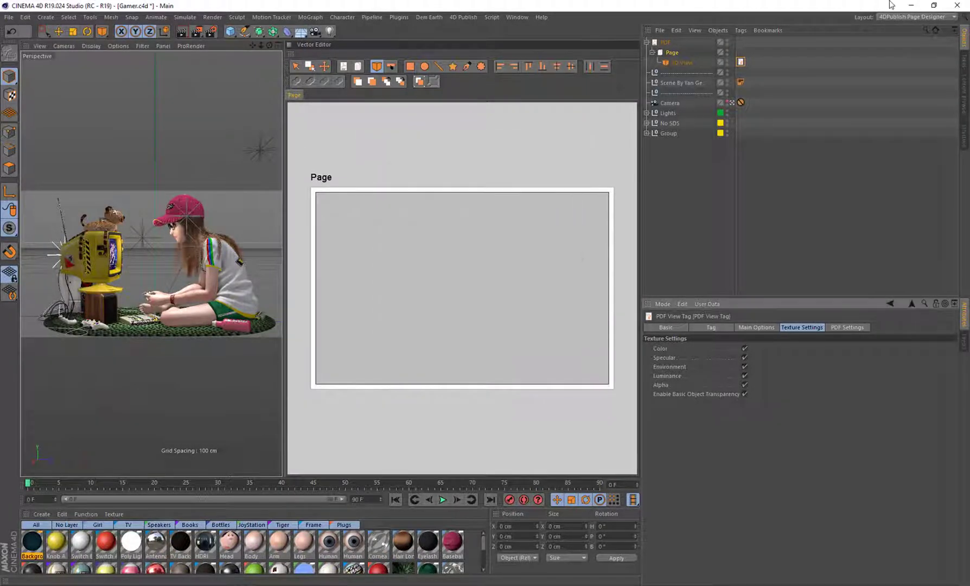
pyautogui.click(915, 17)
pyautogui.click(925, 139)
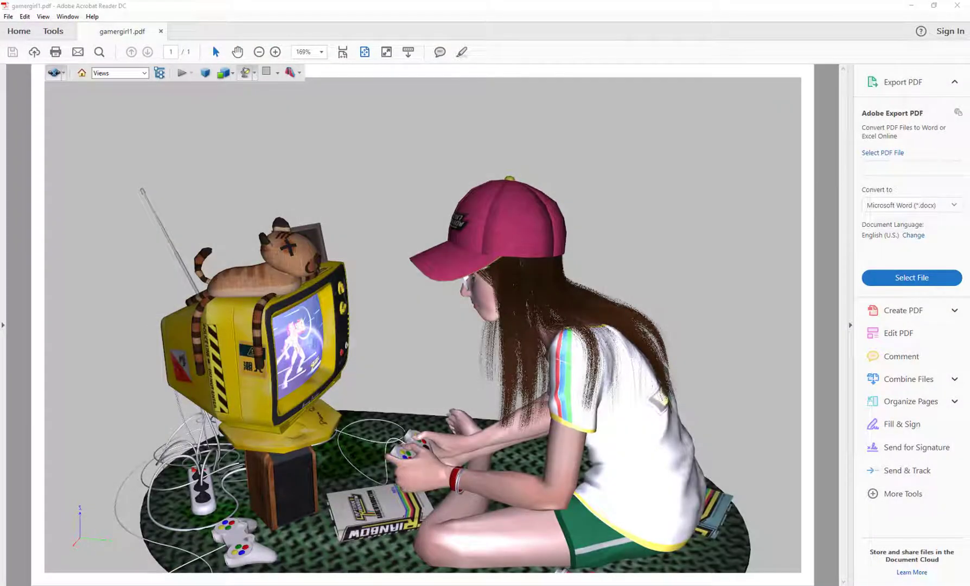
# Arrange the Cinema 4D and Adobe Acrobat Reader windows side by side, each filling half of the screen.
pyautogui.hotkey('alt', 'Tab')
pyautogui.moveTo(334, 22); pyautogui.dragTo(0, 81)
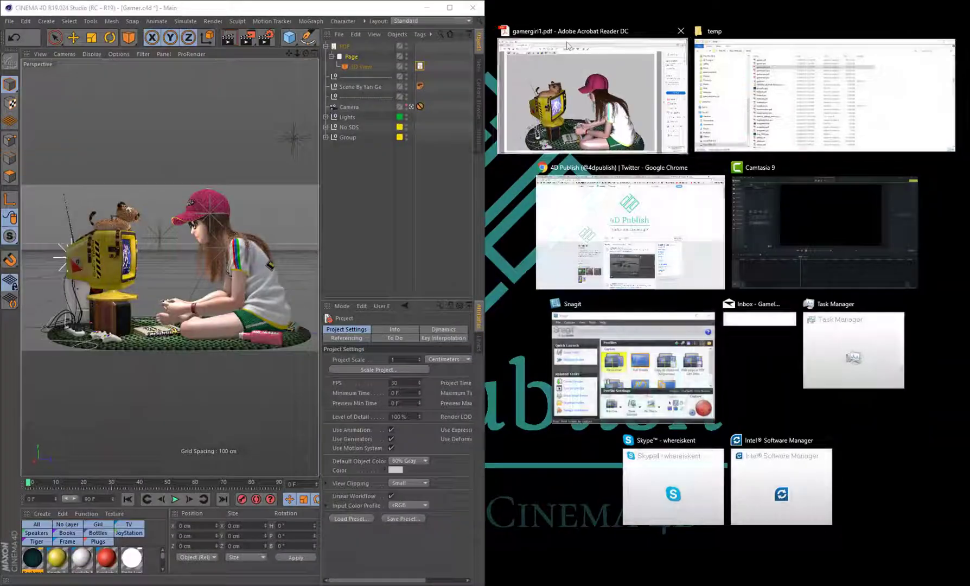
pyautogui.click(593, 78)
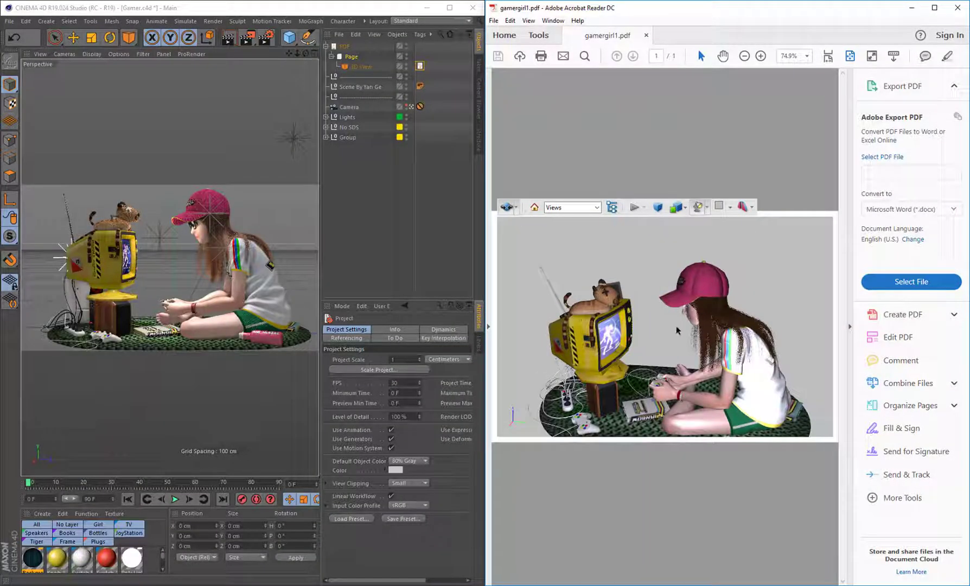
# Leave the scene camera in Cinema 4D and orbit both its viewport and the PDF's 3D view to compare the models.
pyautogui.click(307, 54)
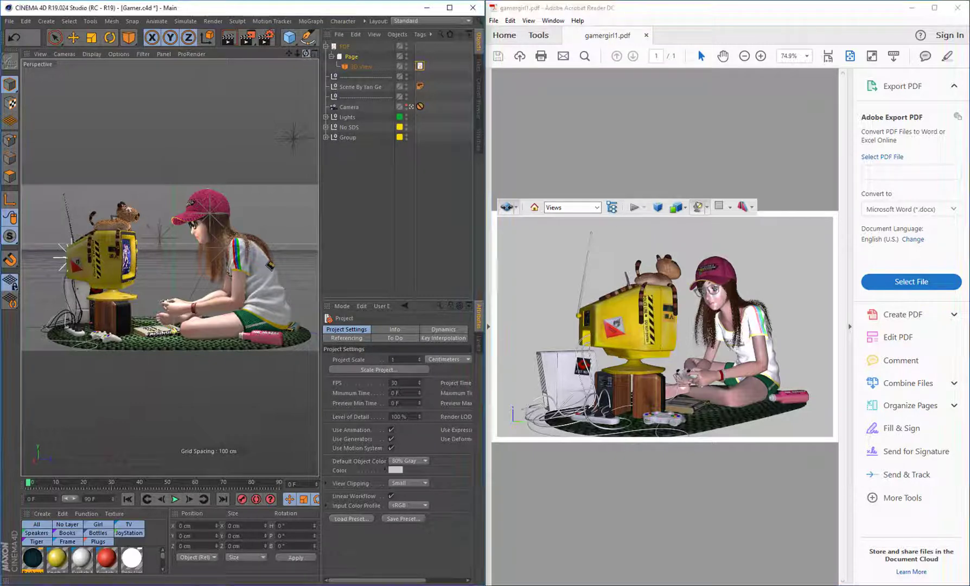
pyautogui.click(410, 107)
pyautogui.moveTo(306, 53)
pyautogui.mouseDown()
pyautogui.moveTo(326, 53)
pyautogui.moveTo(298, 53)
pyautogui.moveTo(406, 53)
pyautogui.moveTo(244, 54)
pyautogui.moveTo(307, 70)
pyautogui.mouseUp()
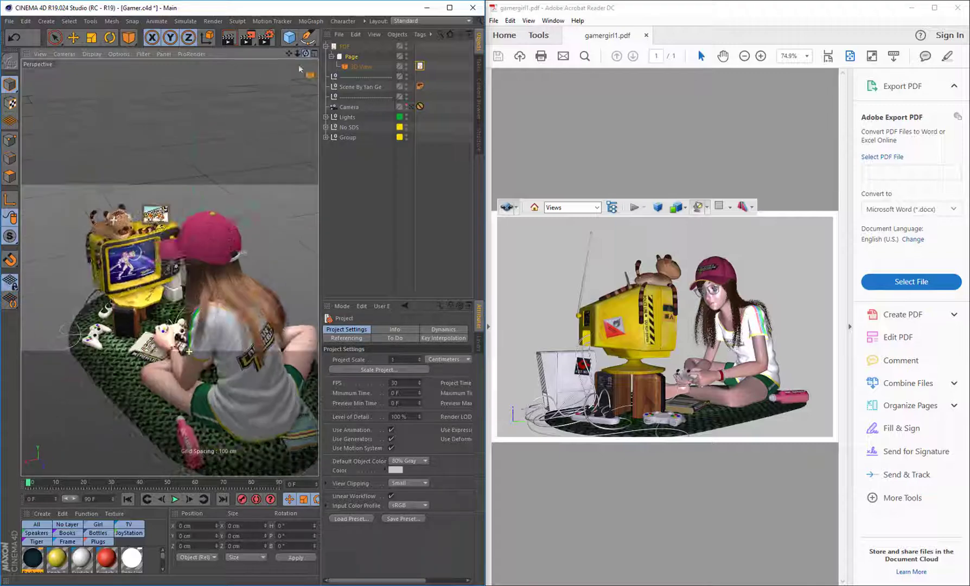
pyautogui.moveTo(727, 331); pyautogui.dragTo(644, 348)
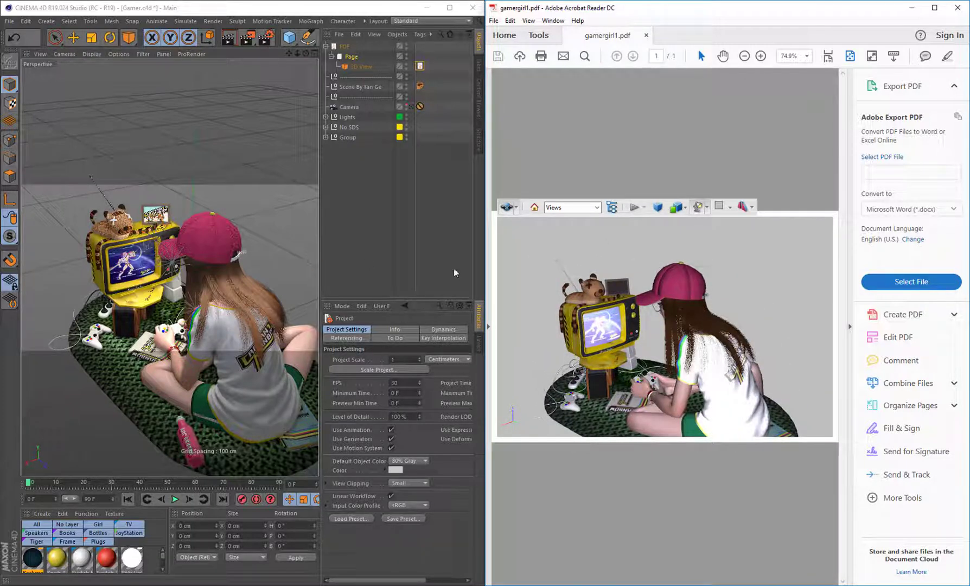
pyautogui.moveTo(619, 321); pyautogui.dragTo(745, 327)
pyautogui.keyDown('alt'); pyautogui.moveTo(146, 257); pyautogui.dragTo(274, 258); pyautogui.keyUp('alt')
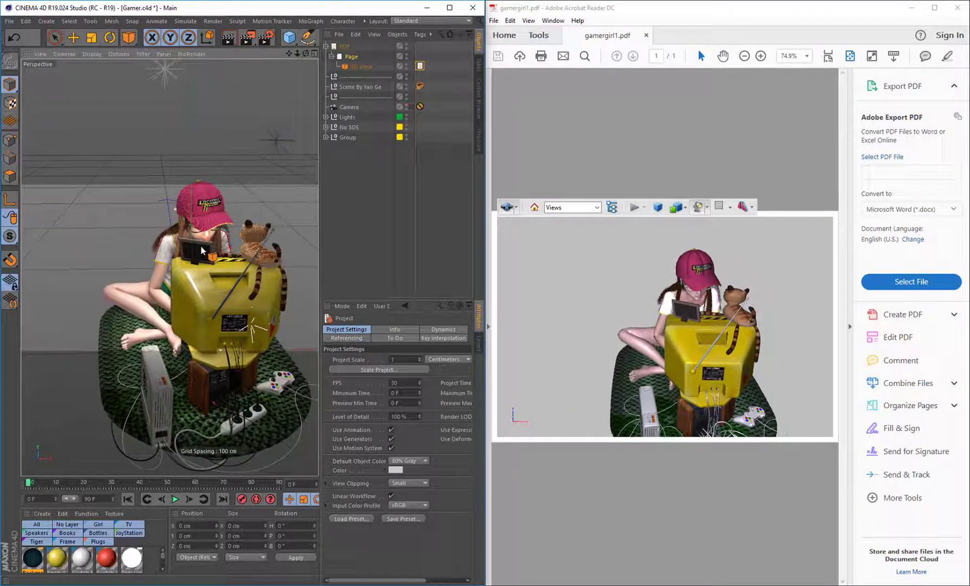
pyautogui.moveTo(306, 53); pyautogui.dragTo(190, 53)
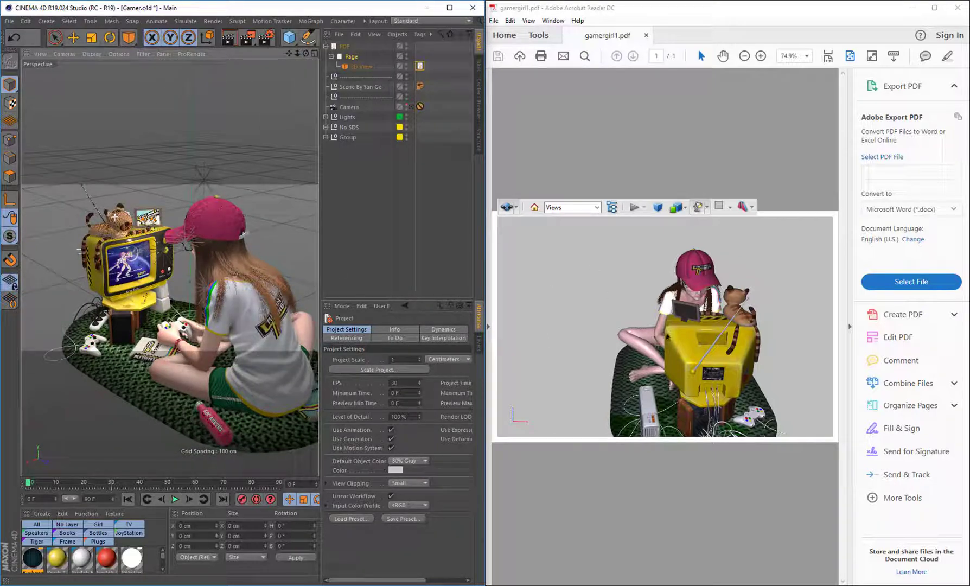
pyautogui.moveTo(666, 334); pyautogui.dragTo(693, 316)
pyautogui.click(211, 314)
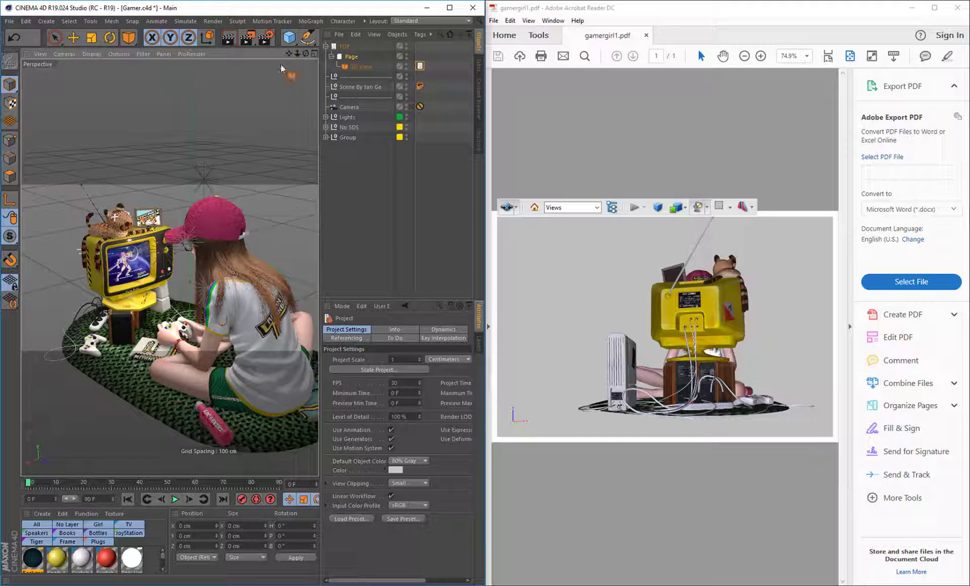
pyautogui.keyDown('alt'); pyautogui.moveTo(115, 217); pyautogui.dragTo(244, 208); pyautogui.keyUp('alt')
# Show the Camera view in the PDF and toggle the view through the scene camera on and off in Cinema 4D.
pyautogui.click(596, 208)
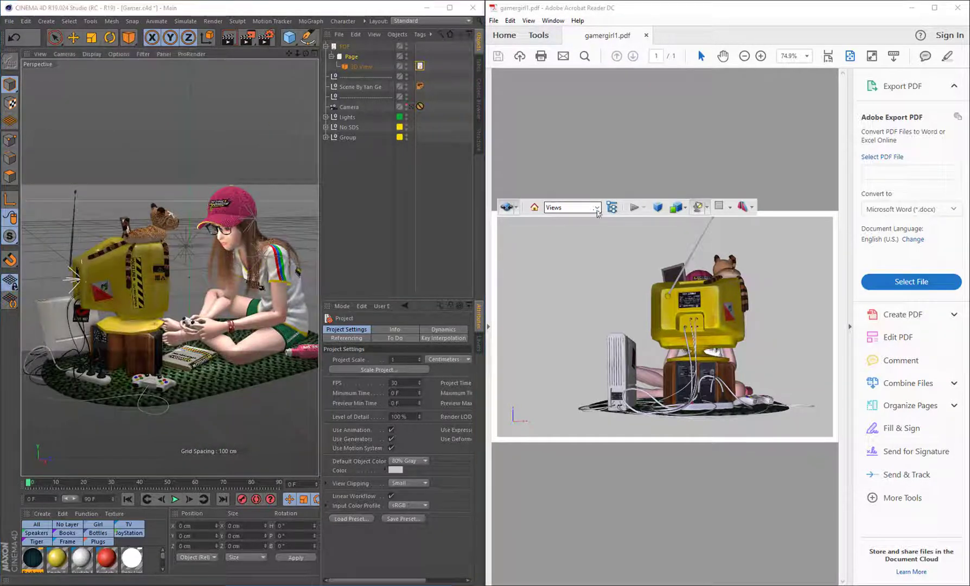
pyautogui.click(559, 242)
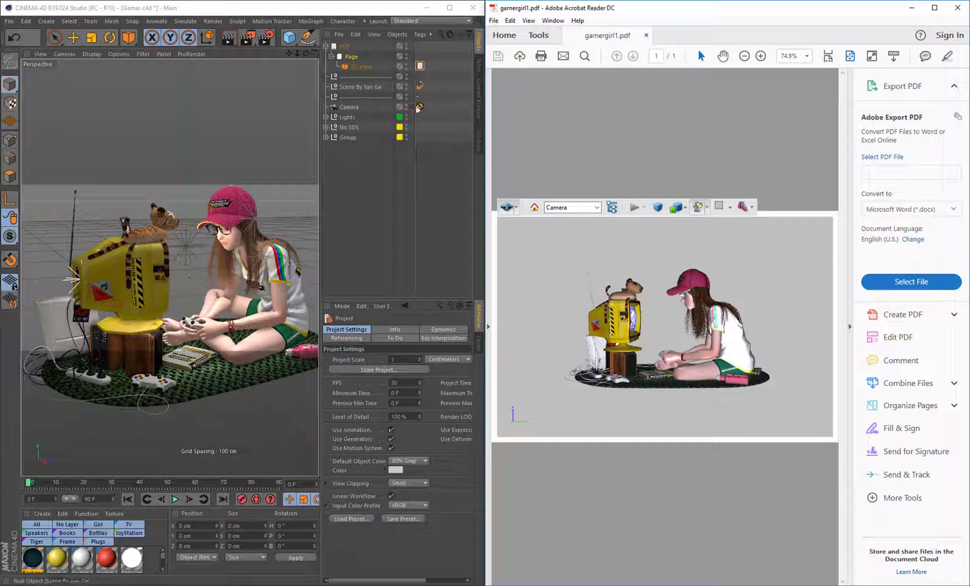
pyautogui.click(411, 107)
pyautogui.click(411, 107)
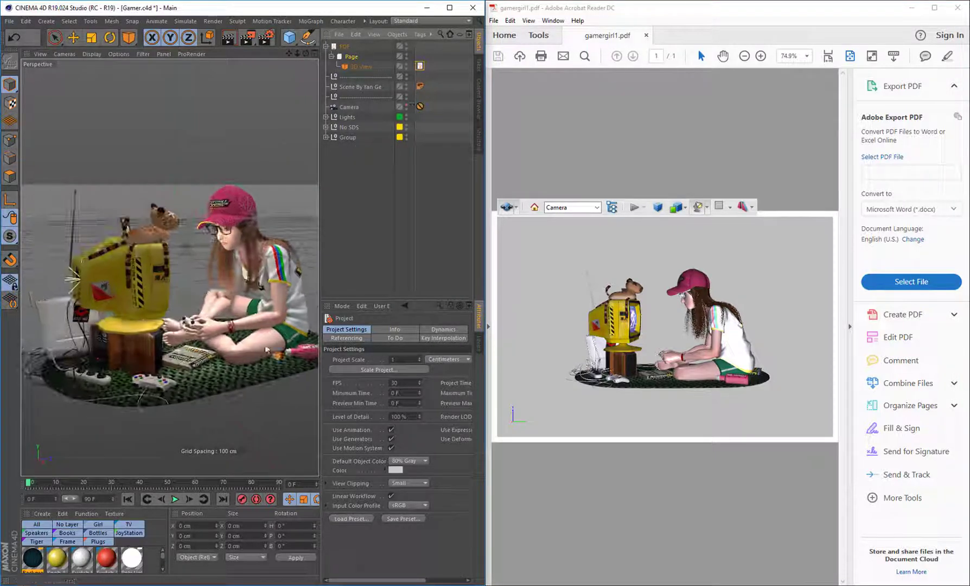